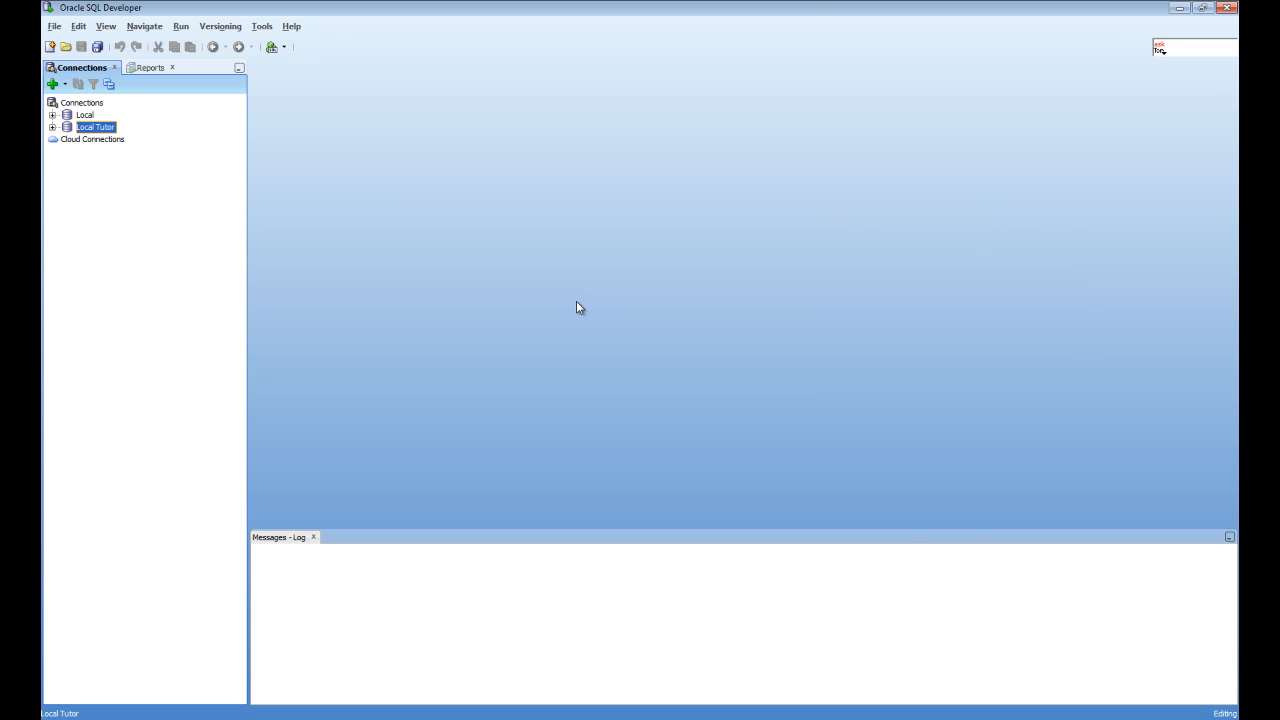
Rename Create Tables SQL.txt in Explorer so it carries the .sql extension
{"action": "key", "text": "alt+Tab"}
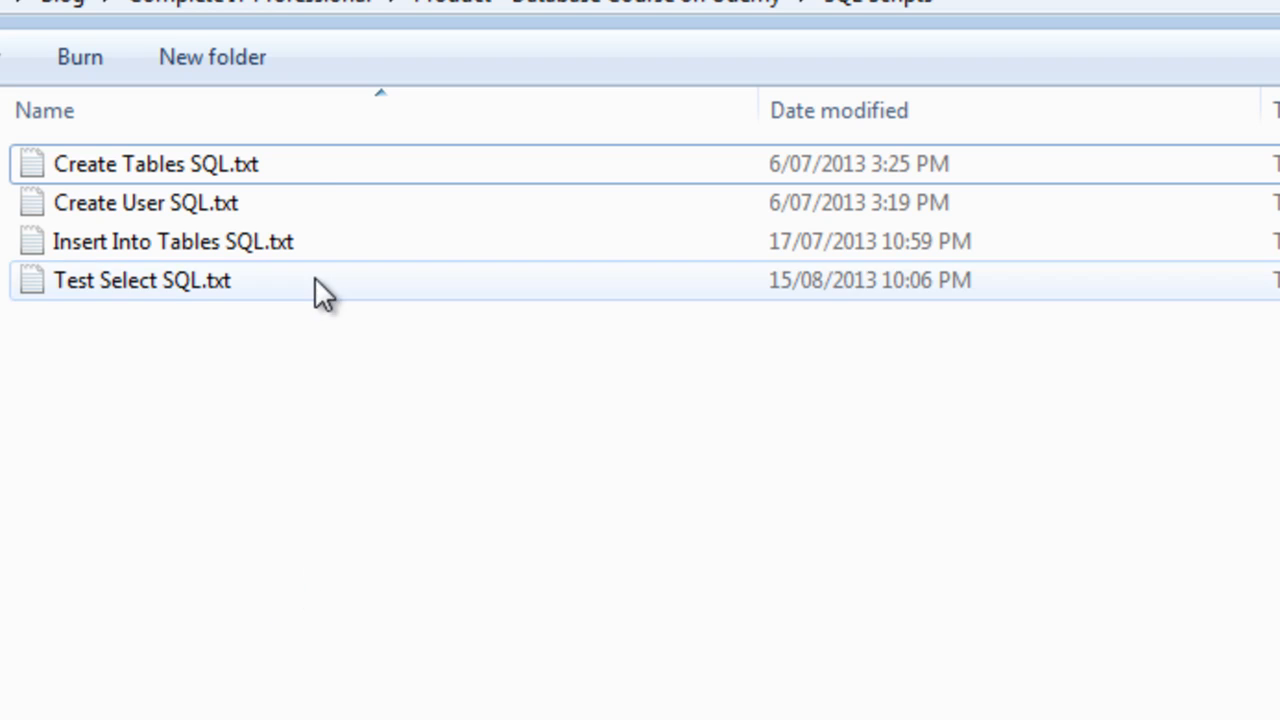
{"action": "left_click", "coordinate": [257, 164]}
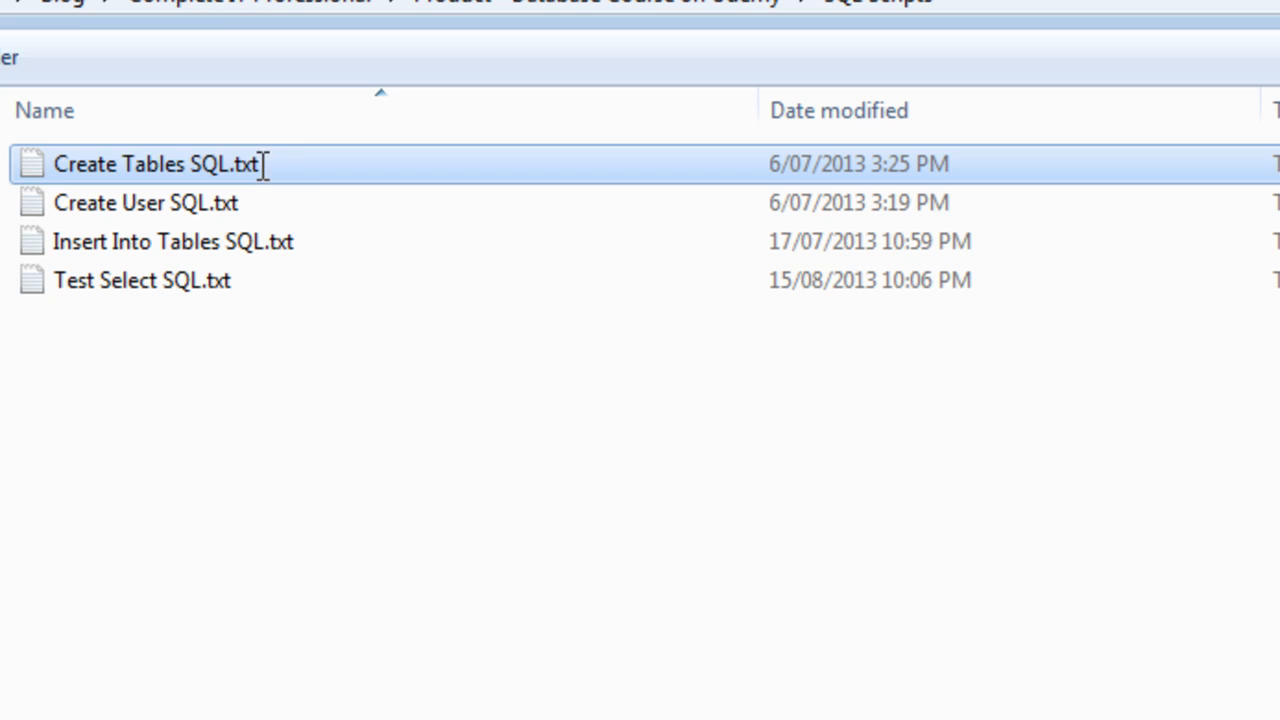
{"action": "left_click", "coordinate": [260, 164]}
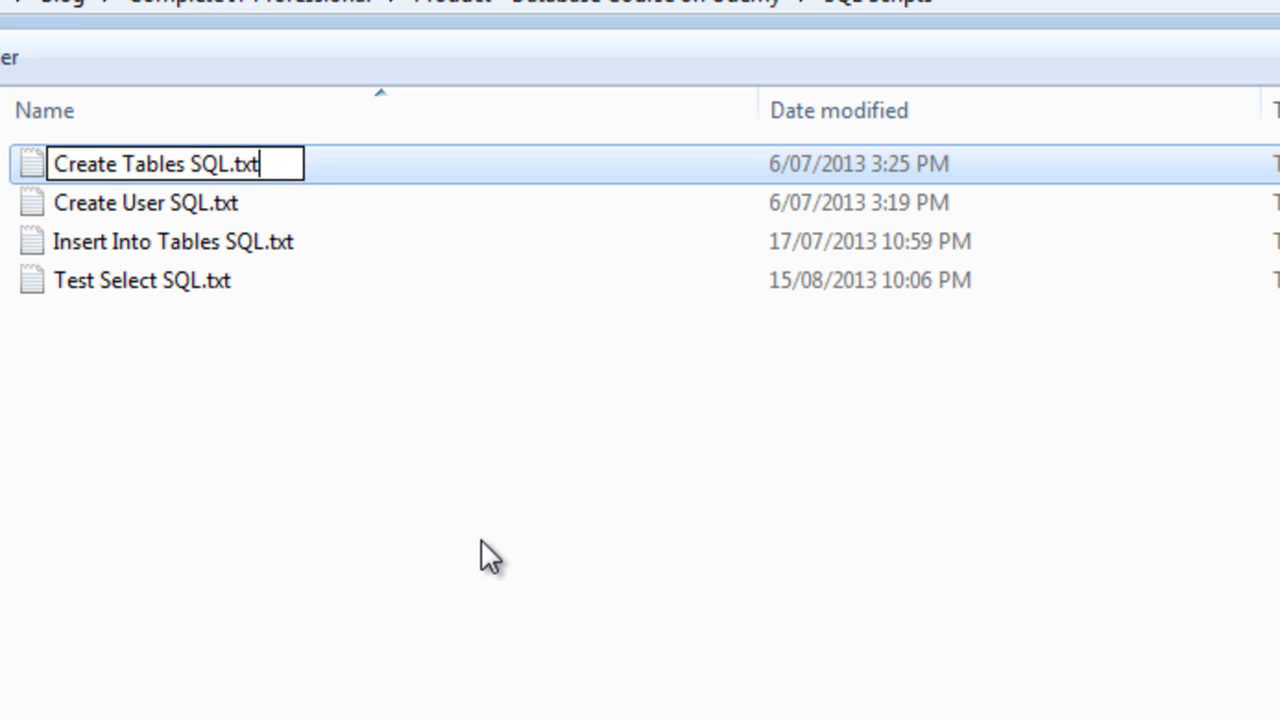
{"action": "key", "text": "BackSpace"}
{"action": "key", "text": "BackSpace"}
{"action": "key", "text": "BackSpace"}
{"action": "type", "text": "sql"}
{"action": "key", "text": "Return"}
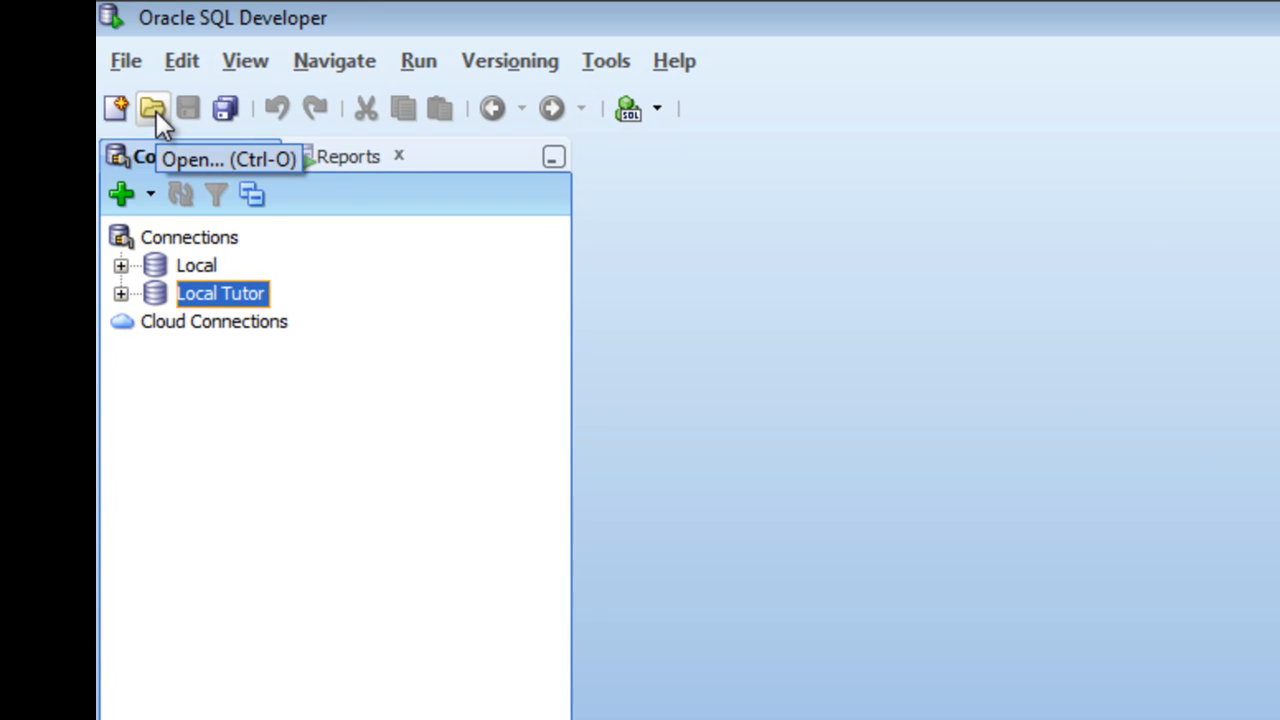
Open Create Tables SQL.sql from Desktop > SQL Scripts into a worksheet
{"action": "left_click", "coordinate": [156, 111]}
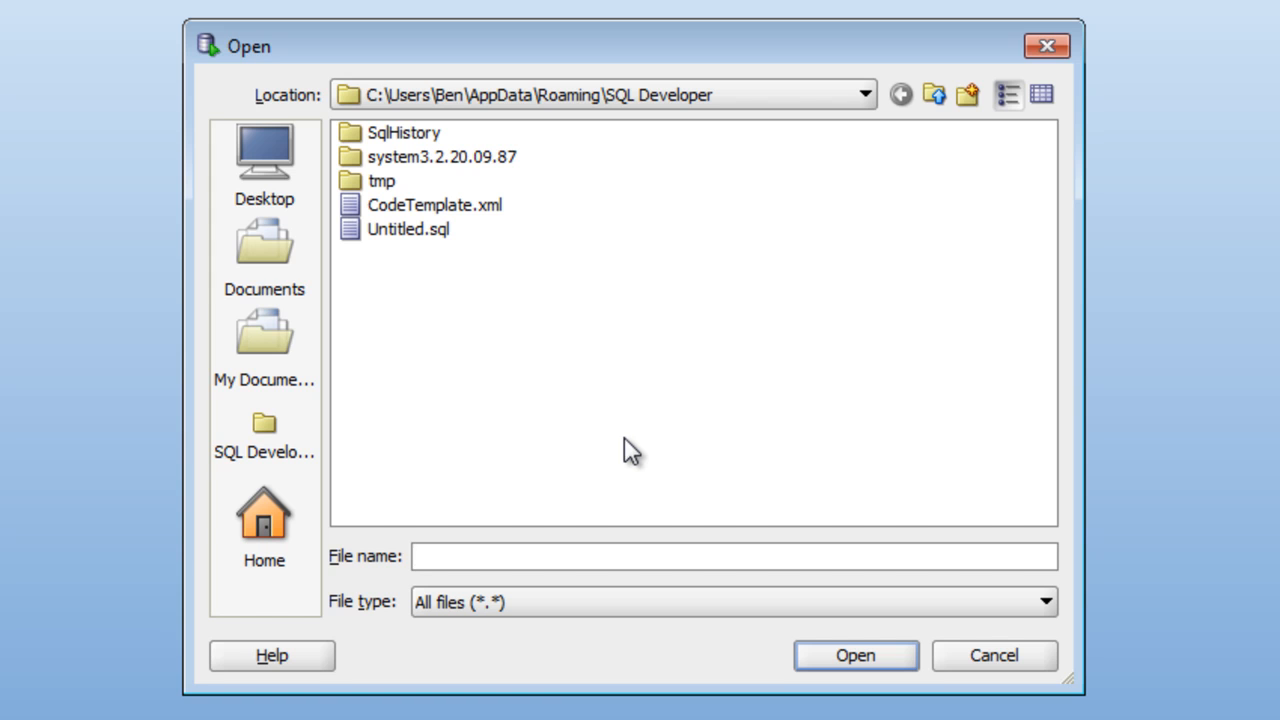
{"action": "left_click", "coordinate": [258, 161]}
{"action": "double_click", "coordinate": [408, 133]}
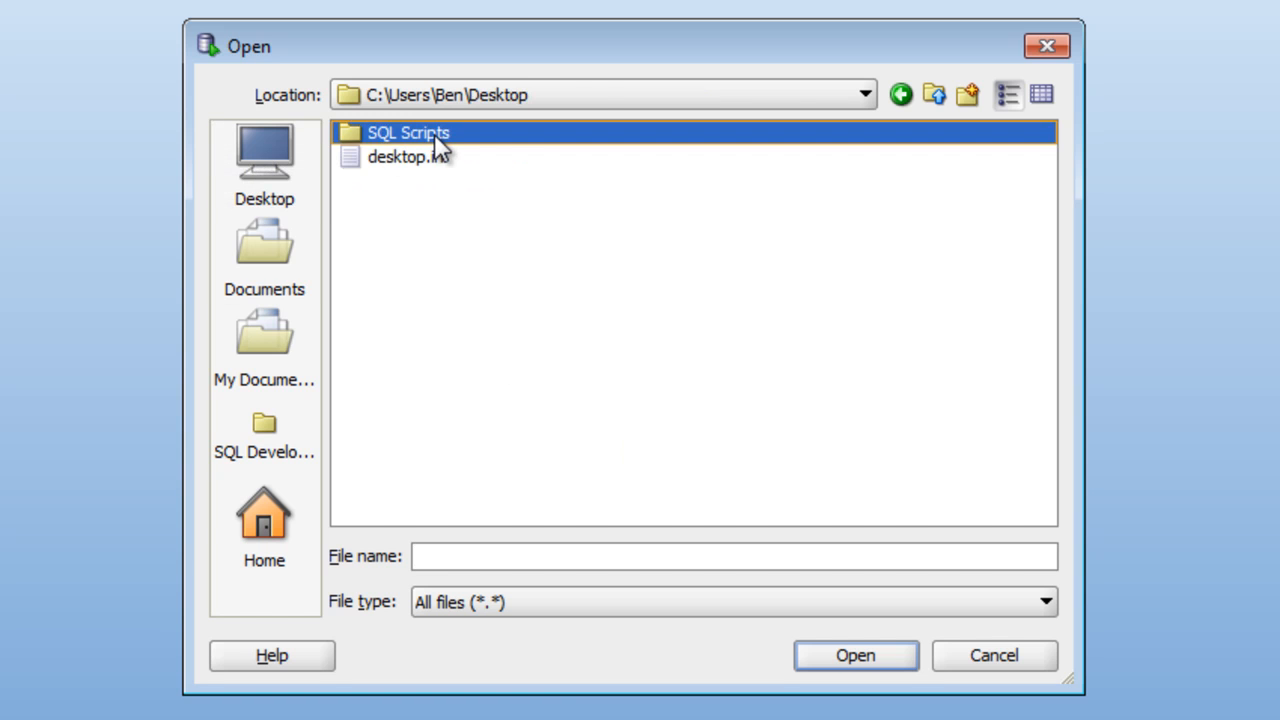
{"action": "left_click", "coordinate": [440, 133]}
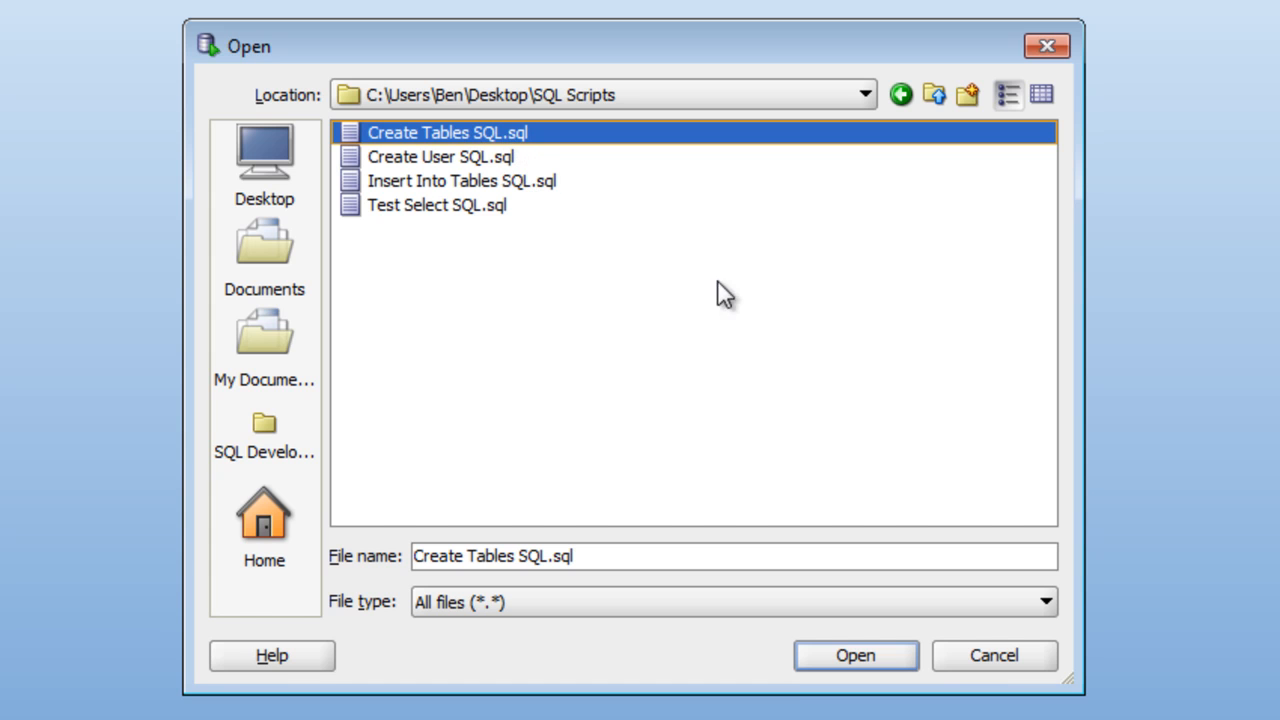
{"action": "left_click", "coordinate": [862, 656]}
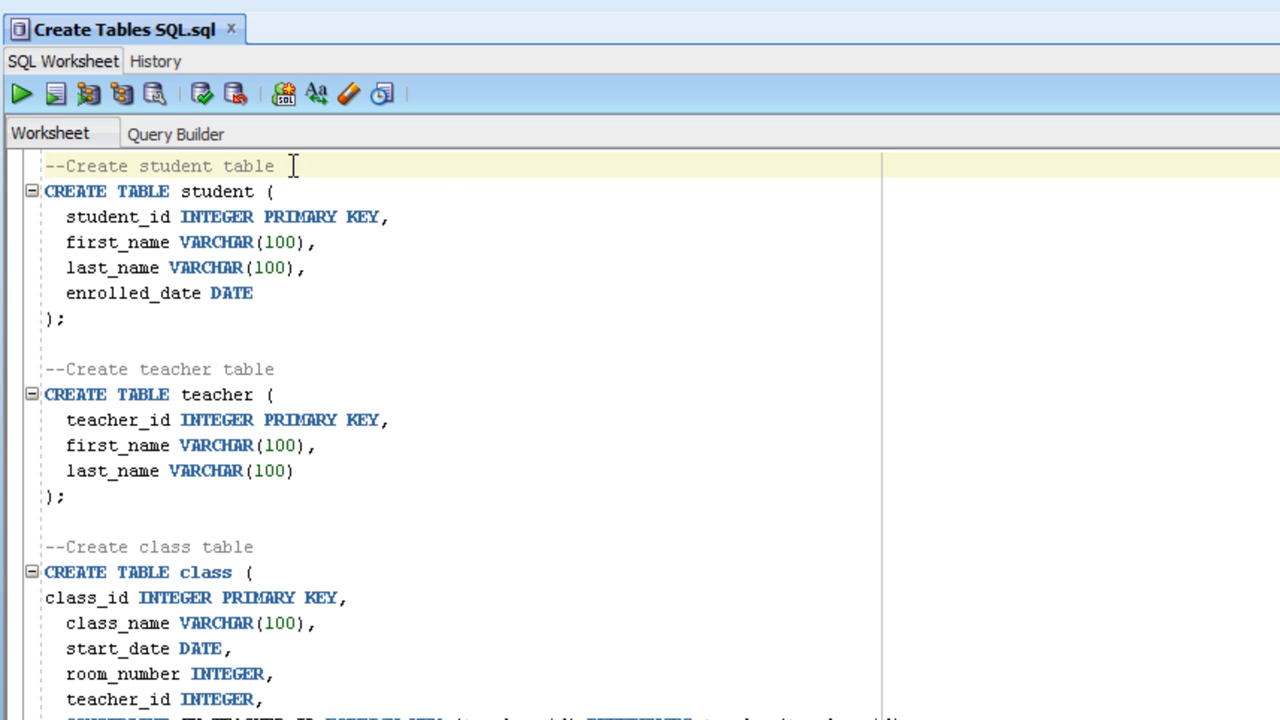
Run the Create Tables script, creating the STUDENT, TEACHER, CLASS and STUDENT_CLASS tables
{"action": "left_click_drag", "start_coordinate": [290, 166], "coordinate": [20, 166]}
{"action": "left_click", "coordinate": [333, 166]}
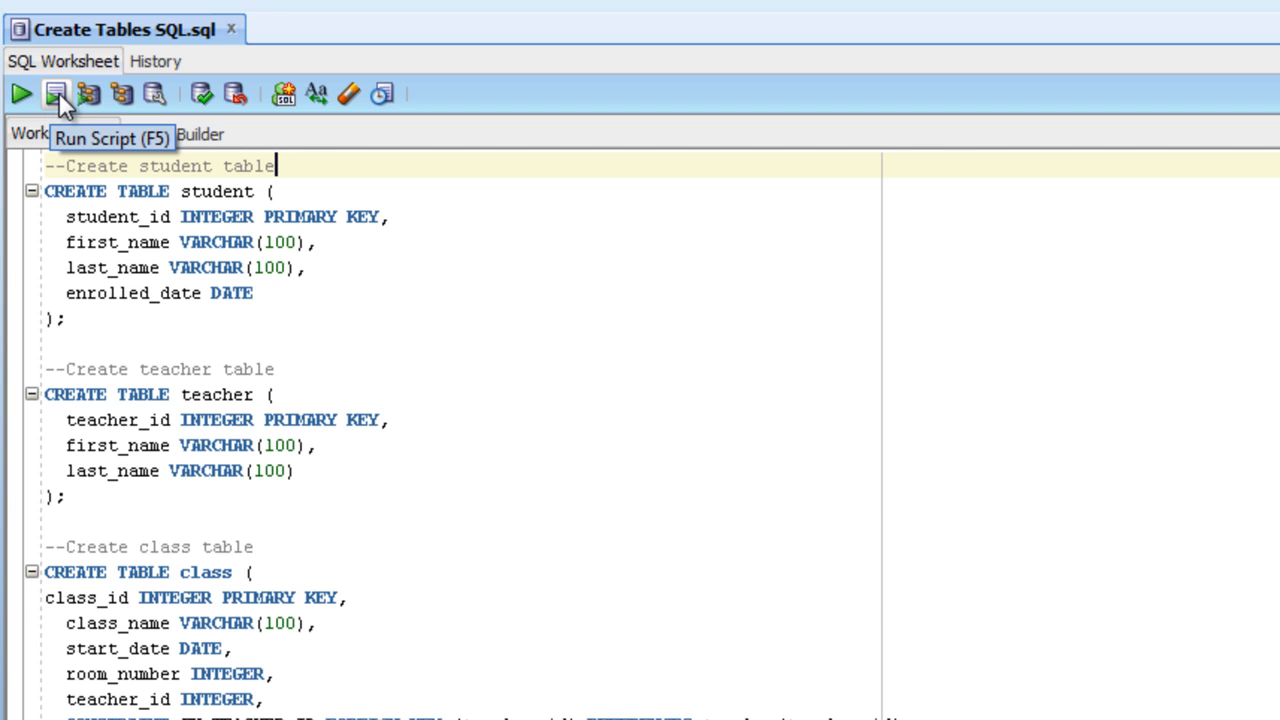
{"action": "left_click", "coordinate": [57, 94]}
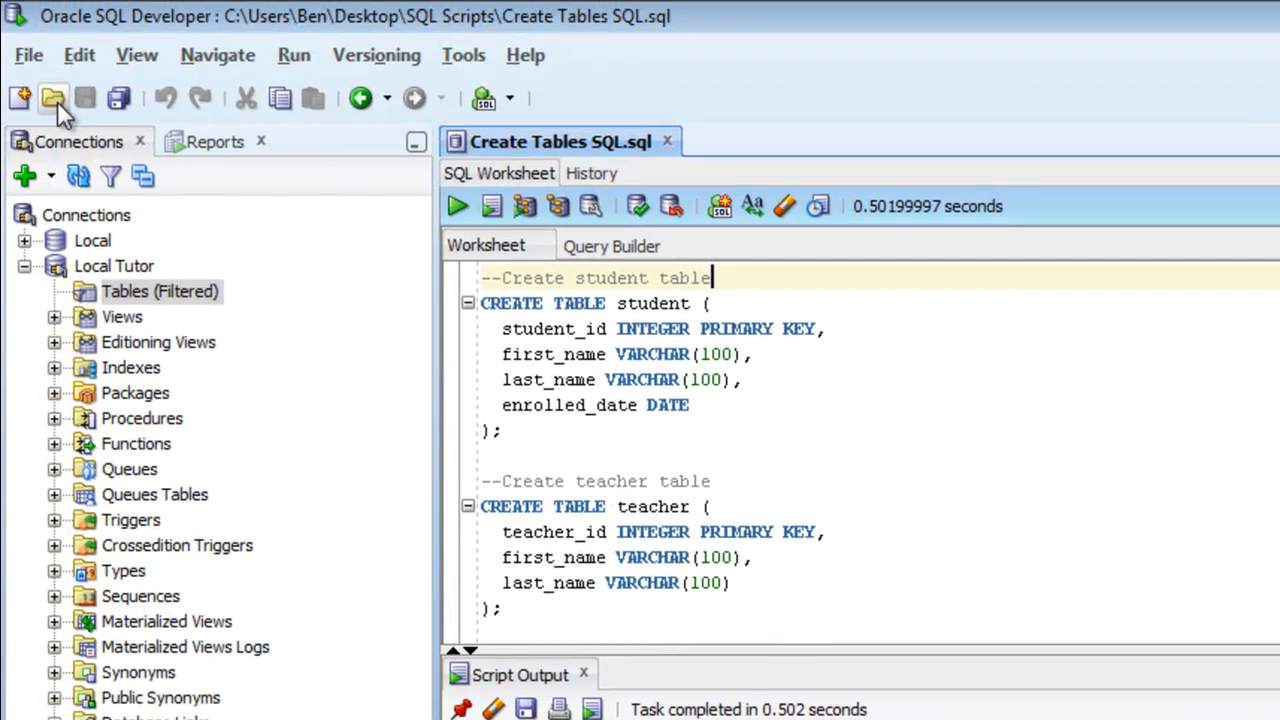
Open Insert Into Tables SQL.sql from the SQL Scripts folder in a second worksheet
{"action": "left_click", "coordinate": [57, 101]}
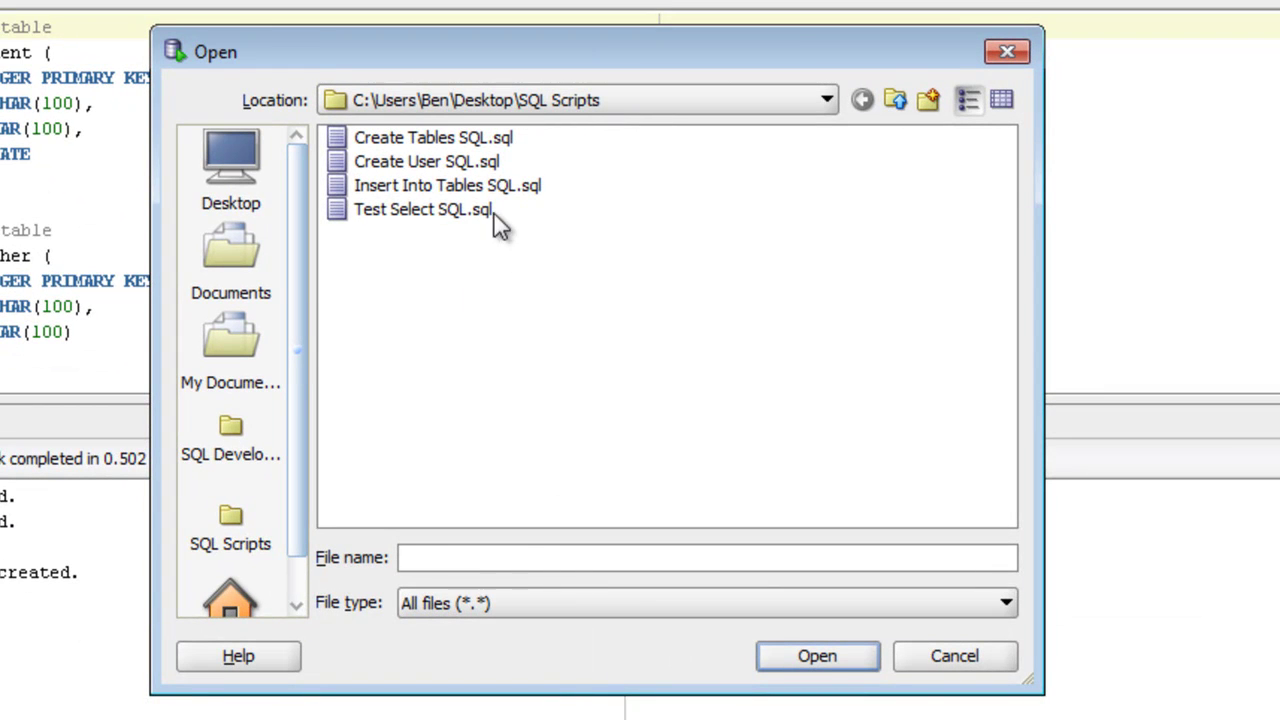
{"action": "left_click", "coordinate": [492, 207]}
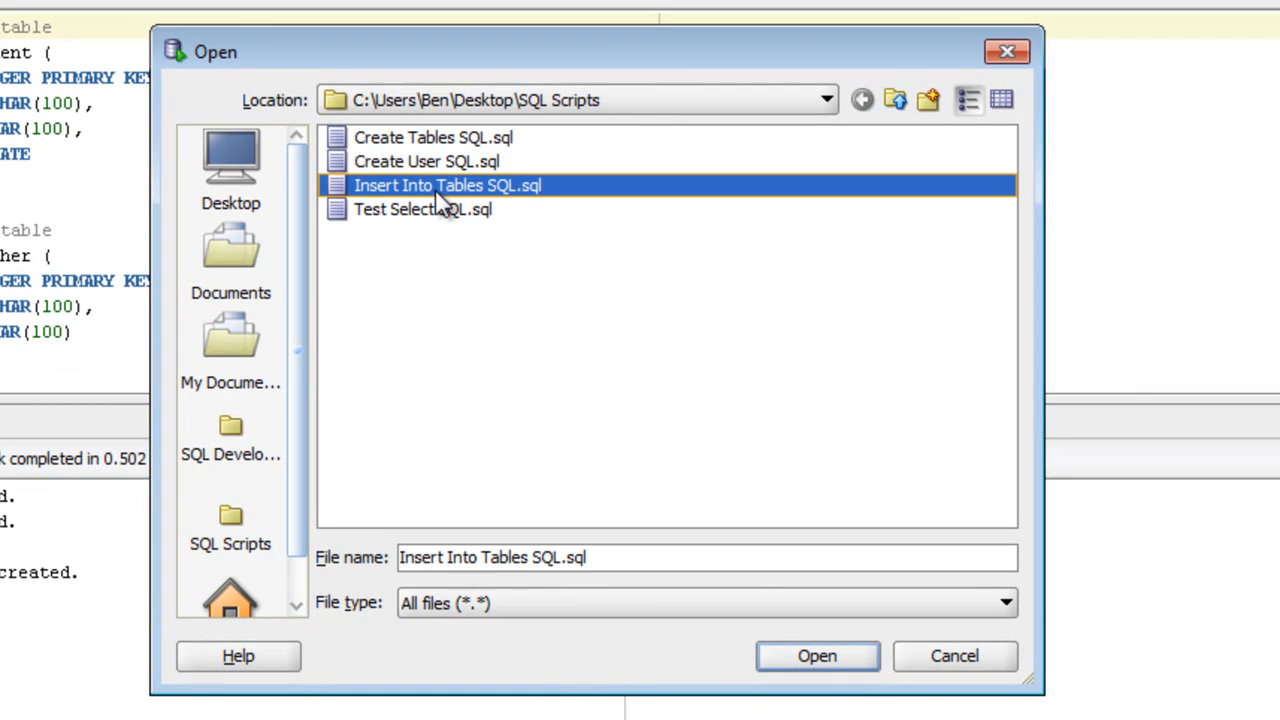
{"action": "left_click", "coordinate": [813, 658]}
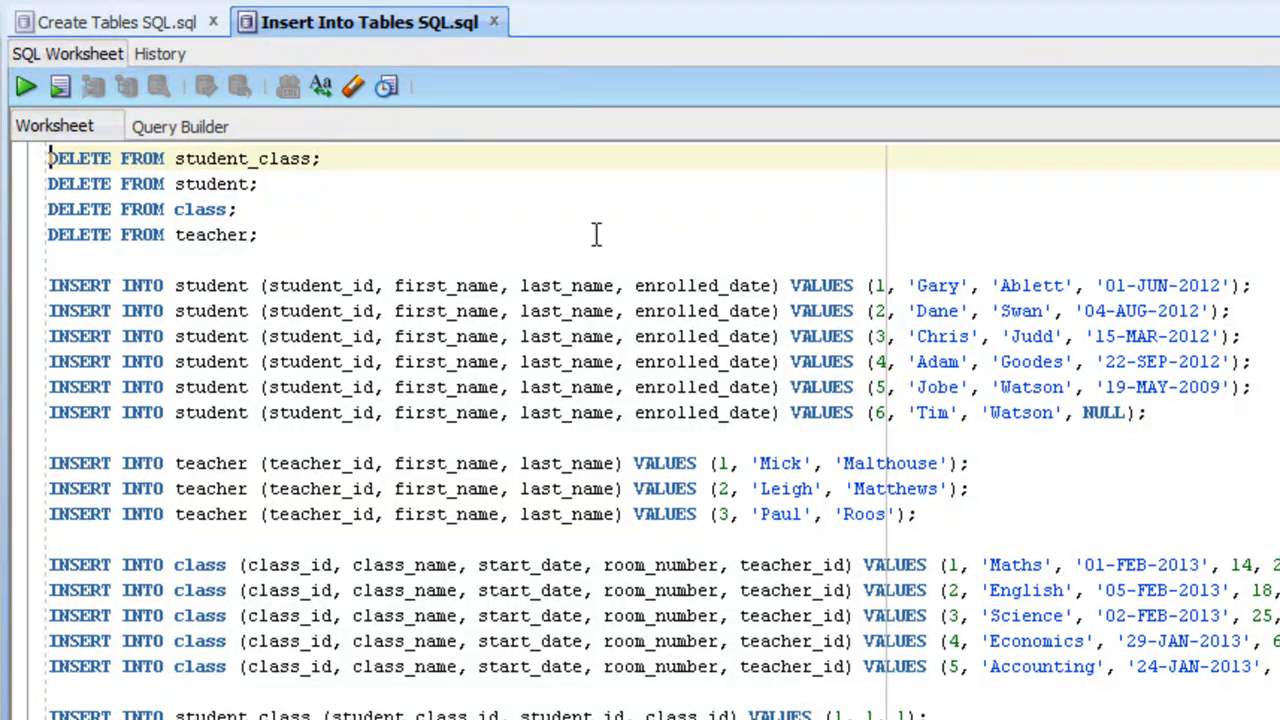
Run the Insert Into Tables script against the Local Tutor connection to insert the rows
{"action": "left_click", "coordinate": [61, 87]}
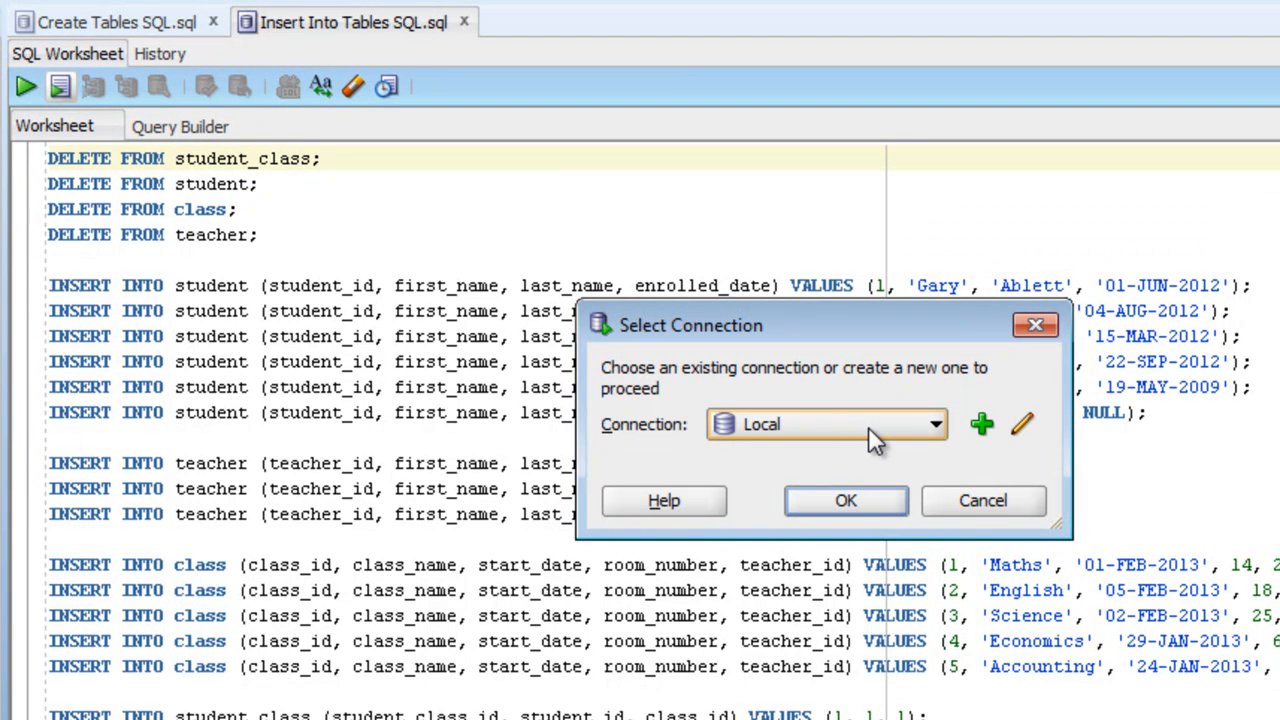
{"action": "left_click", "coordinate": [868, 426]}
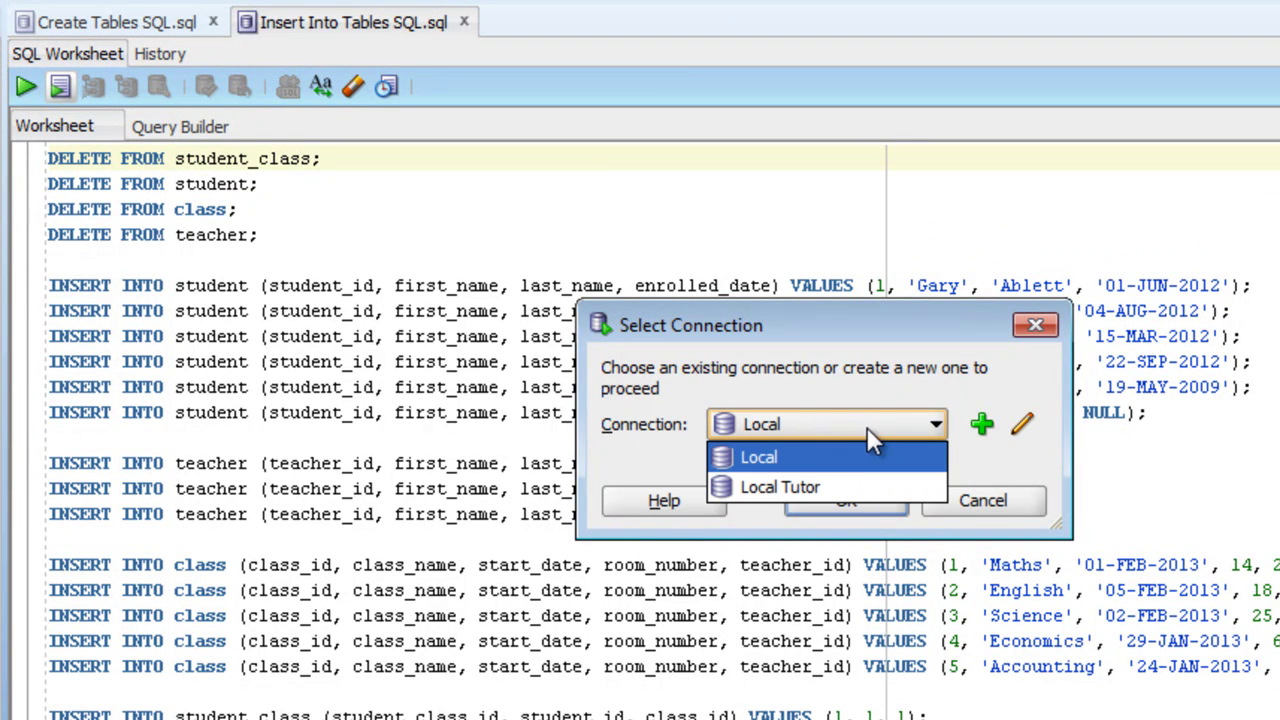
{"action": "left_click", "coordinate": [855, 483]}
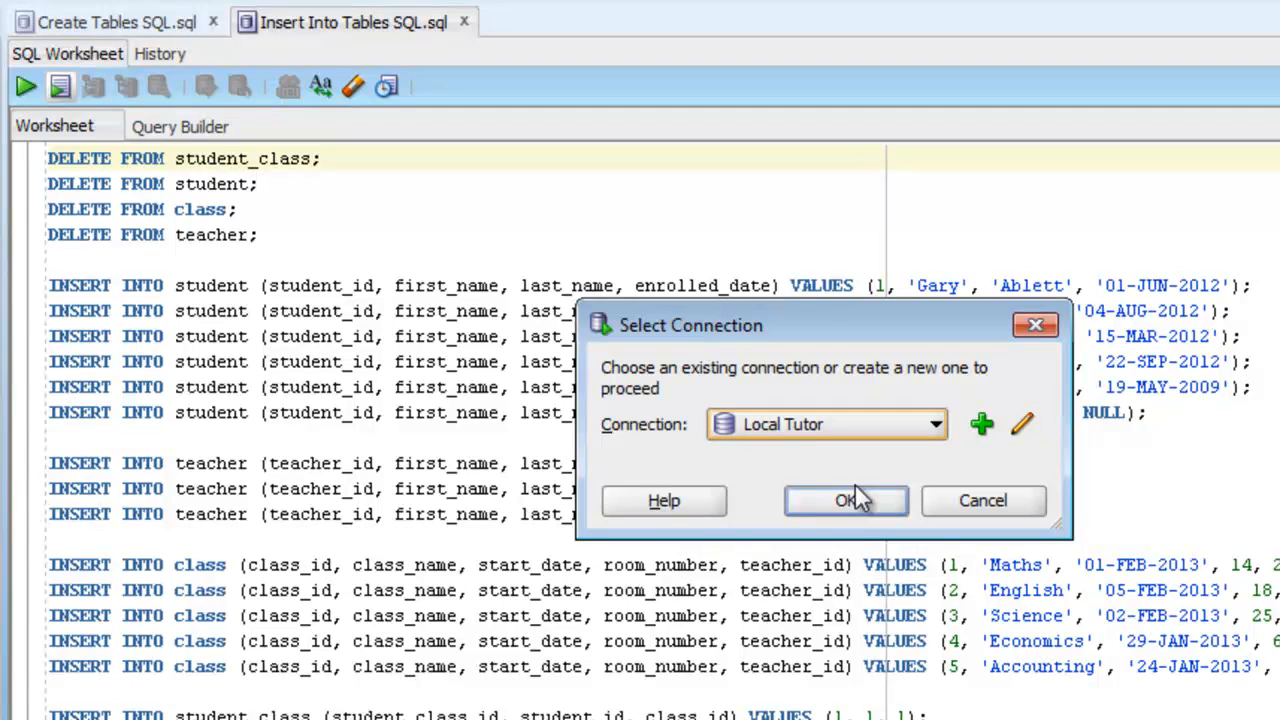
{"action": "left_click", "coordinate": [846, 500]}
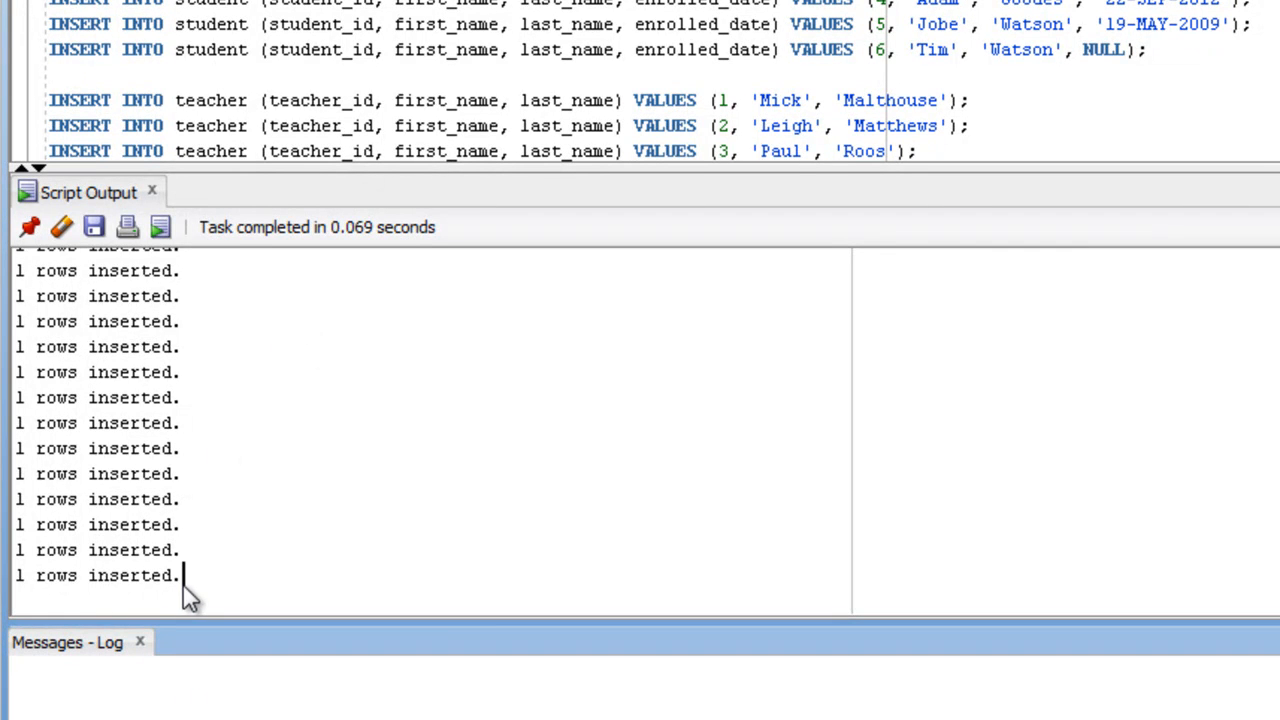
{"action": "scroll", "coordinate": [190, 493], "scroll_direction": "up", "scroll_amount": 3}
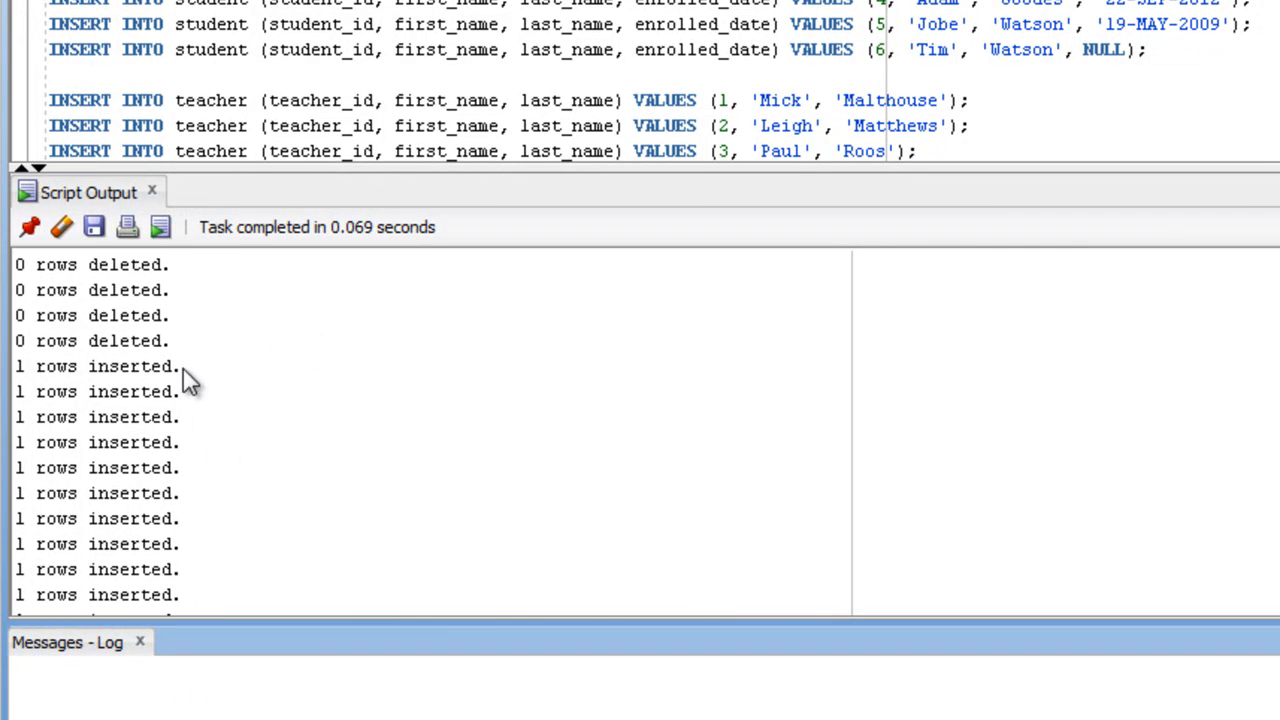
{"action": "scroll", "coordinate": [216, 487], "scroll_direction": "down", "scroll_amount": 3}
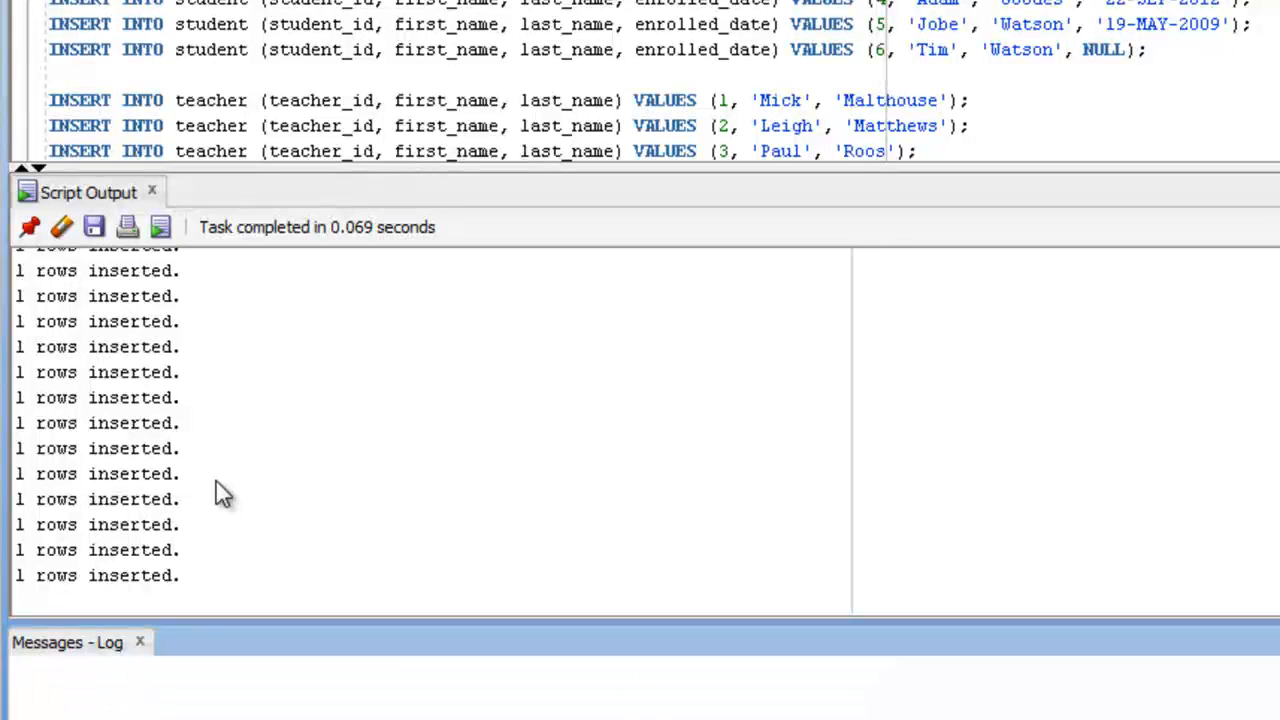